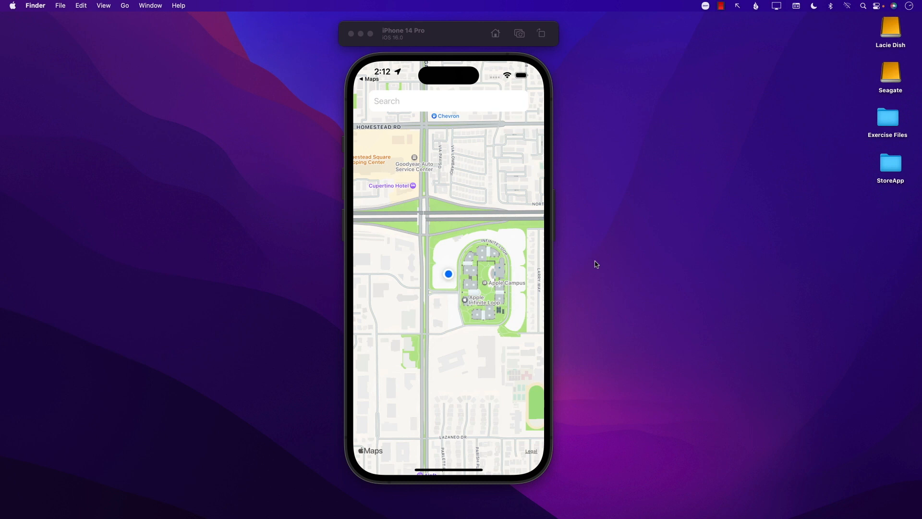
Search the map for Burgers and zoom out to see all the pinned results
{"action": "left_click", "coordinate": [416, 105]}
{"action": "type", "text": "Burgers"}
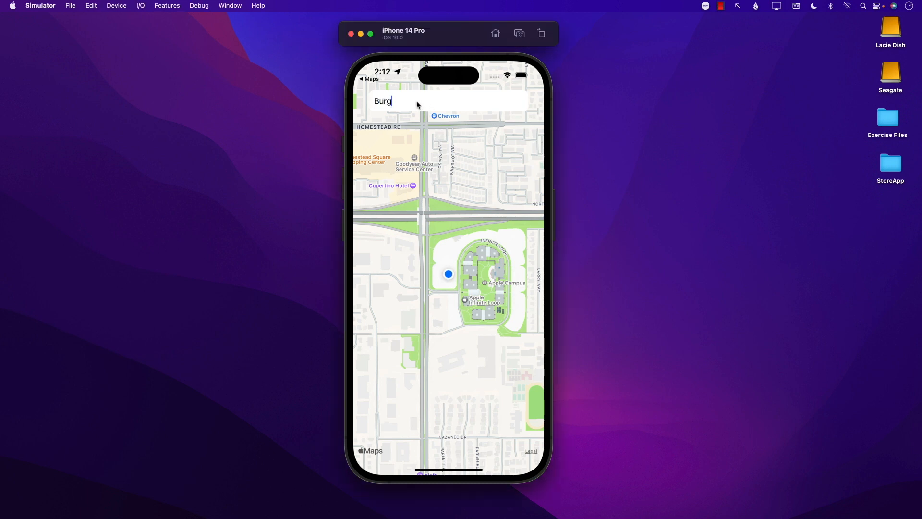
{"action": "key", "text": "Return"}
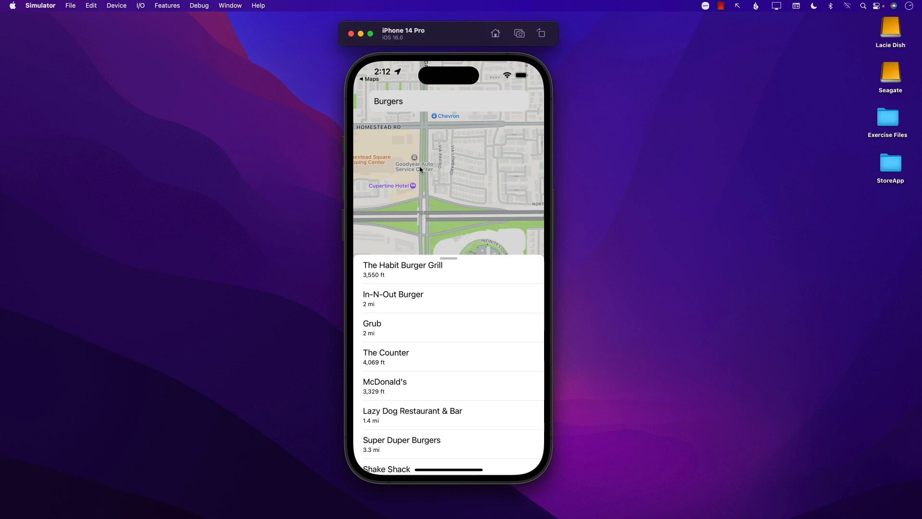
{"action": "scroll", "coordinate": [433, 351], "scroll_direction": "down", "scroll_amount": 5}
{"action": "scroll", "coordinate": [429, 295], "scroll_direction": "down", "scroll_amount": 5}
{"action": "scroll", "coordinate": [430, 347], "scroll_direction": "up", "scroll_amount": 10}
{"action": "scroll", "coordinate": [429, 346], "scroll_direction": "up", "scroll_amount": 10}
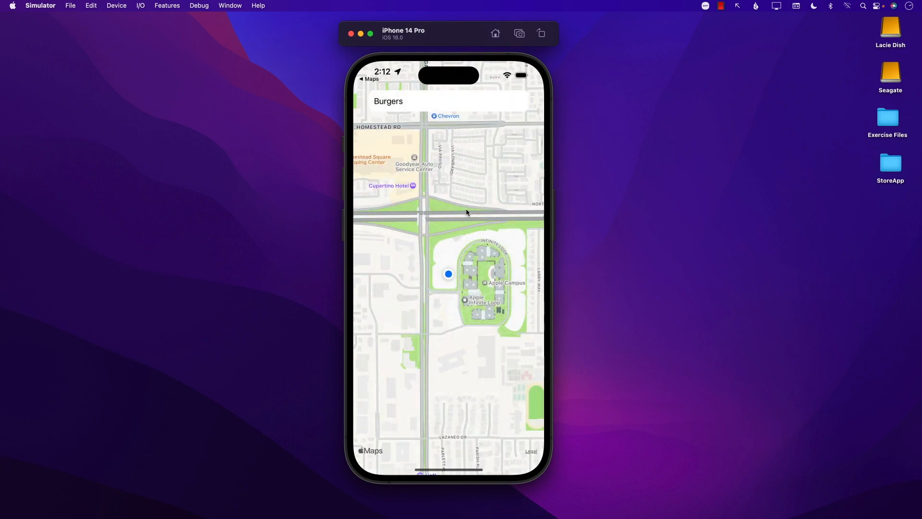
{"action": "left_click_drag", "start_coordinate": [466, 212], "coordinate": [447, 287]}
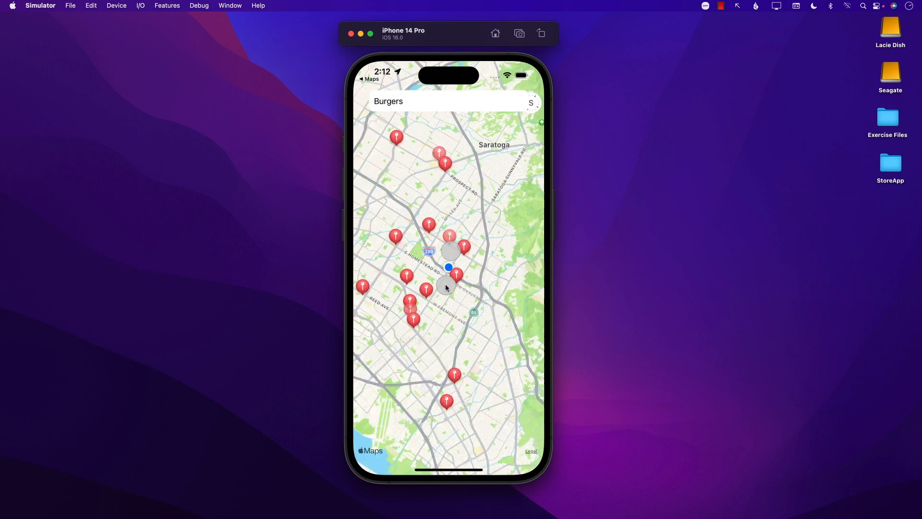
Show the list of burger results and view Grub's details
{"action": "left_click", "coordinate": [430, 295]}
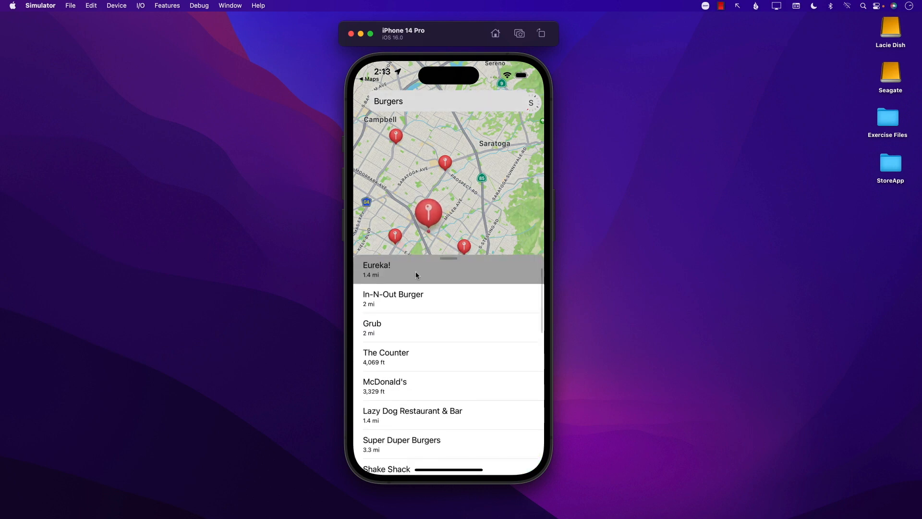
{"action": "left_click", "coordinate": [404, 327]}
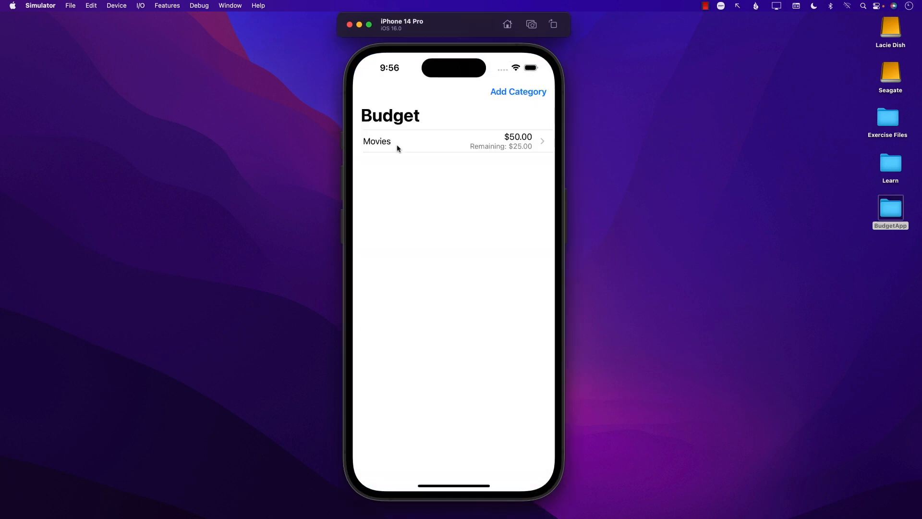
Add a new budget category named Vacation with a $500 amount and save it
{"action": "left_click", "coordinate": [505, 94]}
{"action": "left_click", "coordinate": [453, 210]}
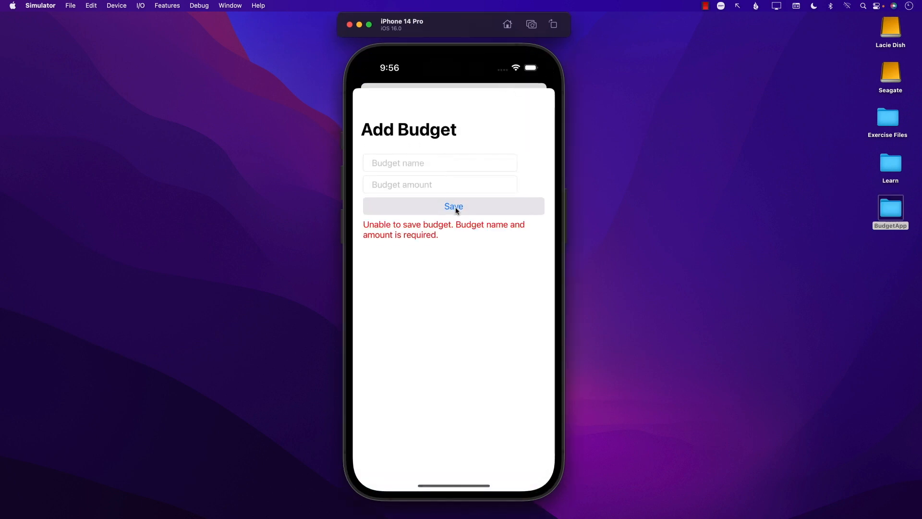
{"action": "left_click", "coordinate": [440, 164]}
{"action": "type", "text": "Vacations"}
{"action": "type", "text": "500"}
{"action": "left_click", "coordinate": [453, 215]}
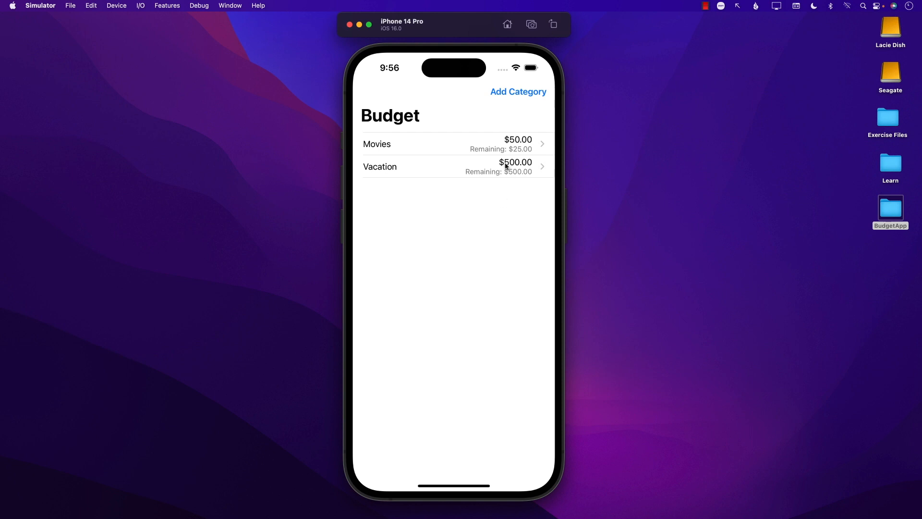
Record a $200 Rental Car transaction inside the Vacation budget
{"action": "left_click", "coordinate": [438, 167]}
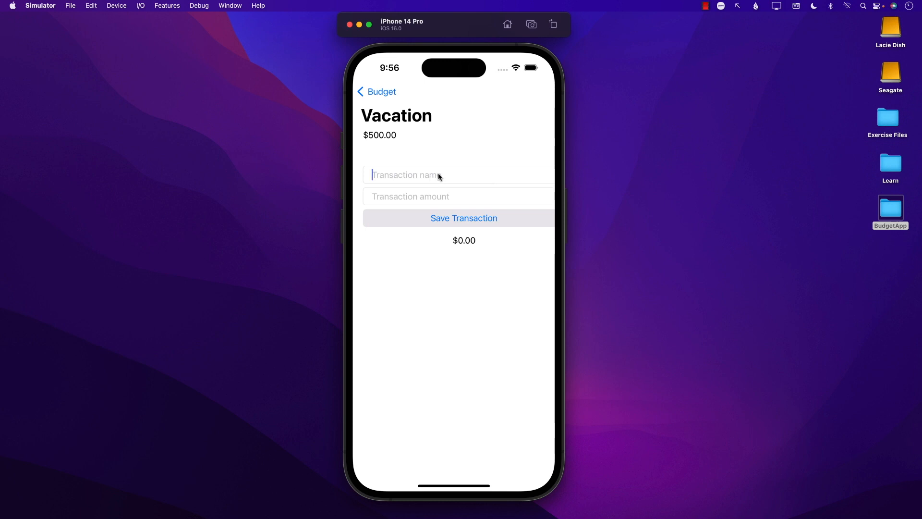
{"action": "type", "text": "Rental Car"}
{"action": "left_click", "coordinate": [419, 197]}
{"action": "type", "text": "200"}
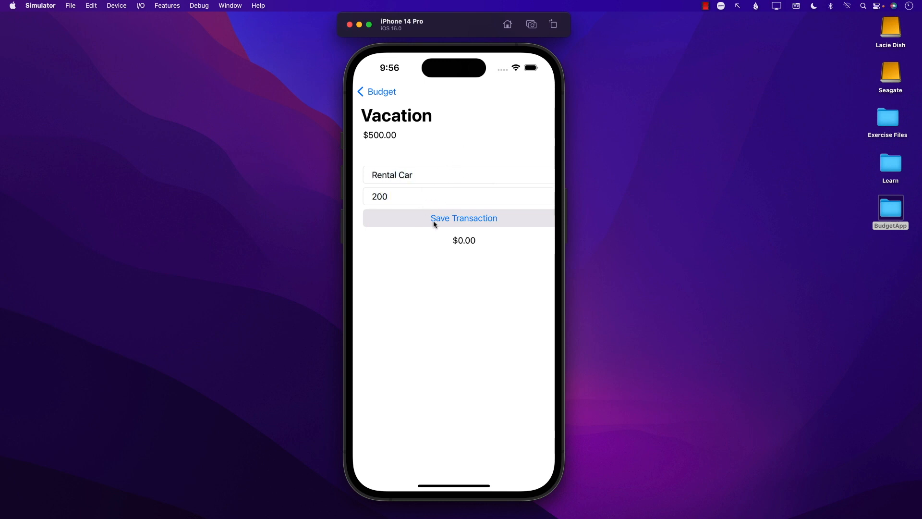
{"action": "left_click", "coordinate": [435, 218]}
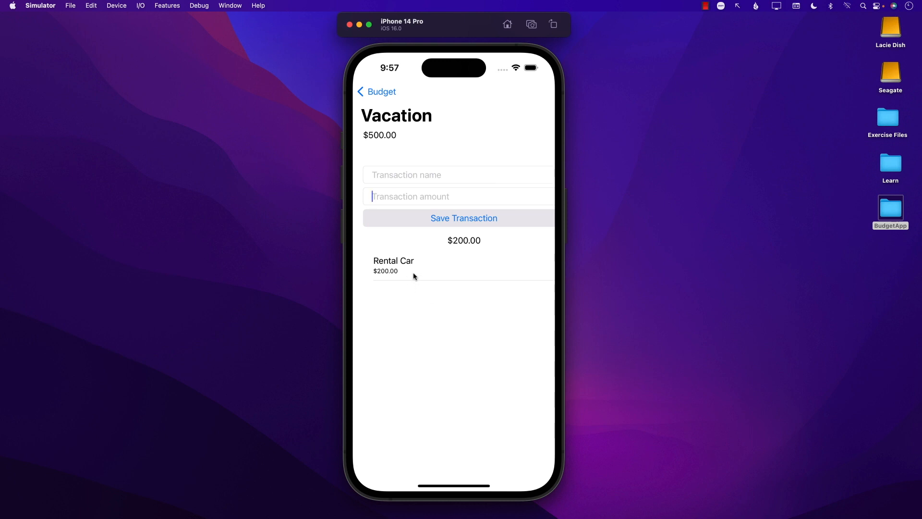
{"action": "left_click", "coordinate": [397, 176]}
{"action": "type", "text": "Foo"}
{"action": "type", "text": "10"}
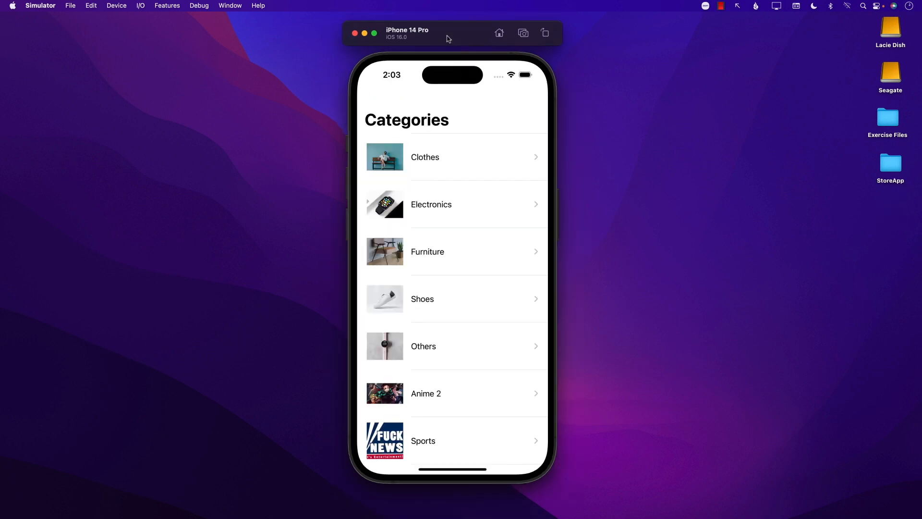
{"action": "scroll", "coordinate": [429, 325], "scroll_direction": "down", "scroll_amount": 3}
Browse the Shoes category and view the Handcrafted Metal Pizza product with its three images
{"action": "left_click", "coordinate": [436, 299]}
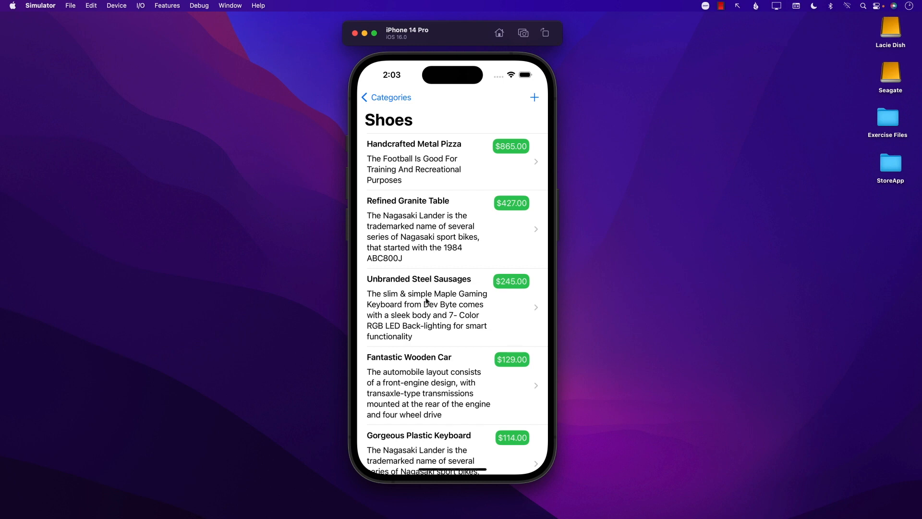
{"action": "scroll", "coordinate": [426, 301], "scroll_direction": "down", "scroll_amount": 5}
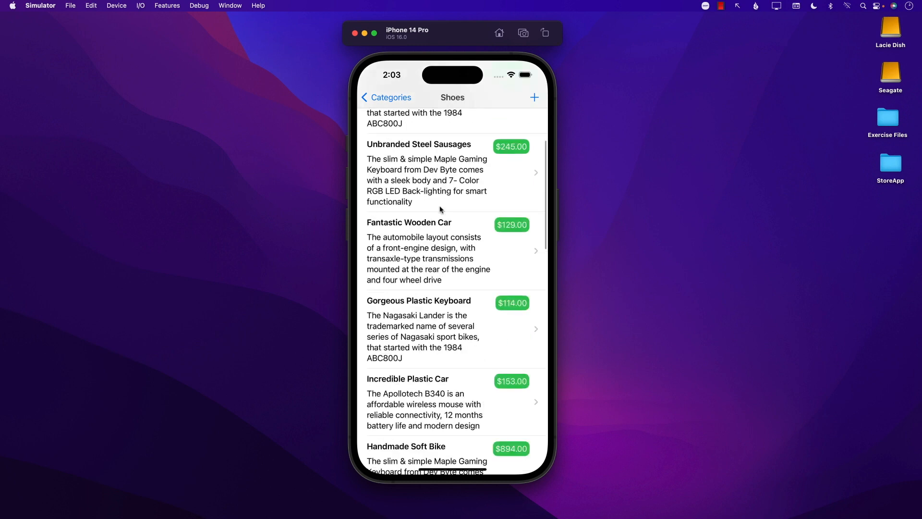
{"action": "scroll", "coordinate": [427, 301], "scroll_direction": "down", "scroll_amount": 5}
{"action": "scroll", "coordinate": [427, 274], "scroll_direction": "down", "scroll_amount": 5}
{"action": "scroll", "coordinate": [429, 216], "scroll_direction": "down", "scroll_amount": 5}
{"action": "scroll", "coordinate": [429, 177], "scroll_direction": "down", "scroll_amount": 4}
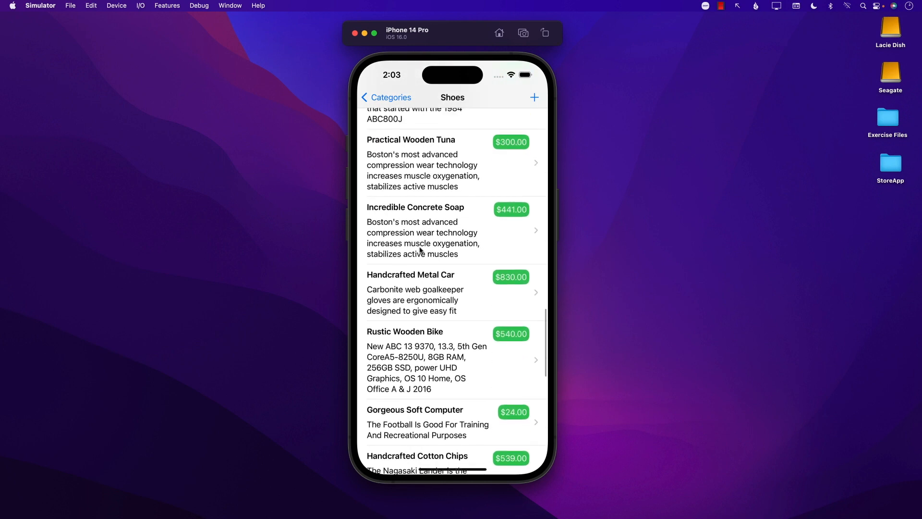
{"action": "scroll", "coordinate": [416, 181], "scroll_direction": "up", "scroll_amount": 5}
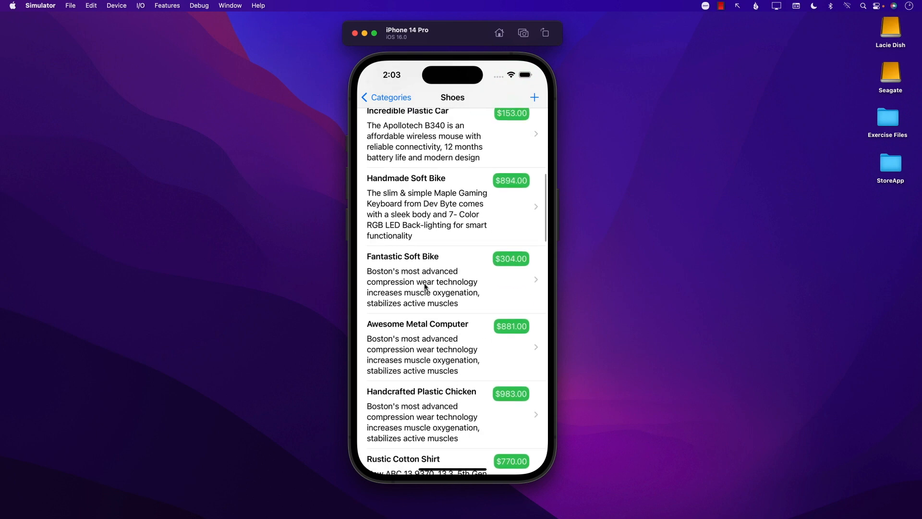
{"action": "scroll", "coordinate": [425, 173], "scroll_direction": "up", "scroll_amount": 5}
{"action": "scroll", "coordinate": [433, 170], "scroll_direction": "up", "scroll_amount": 5}
{"action": "left_click", "coordinate": [441, 162]}
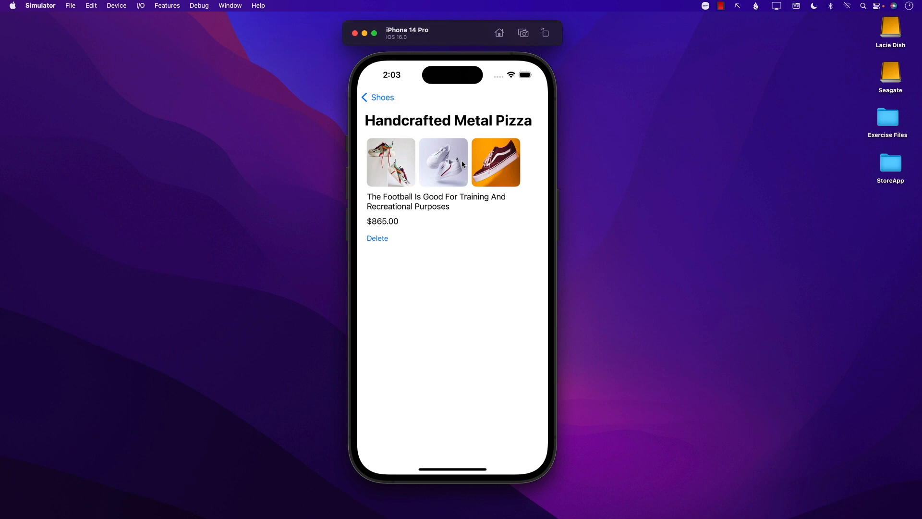
{"action": "left_click_drag", "start_coordinate": [359, 193], "coordinate": [538, 131]}
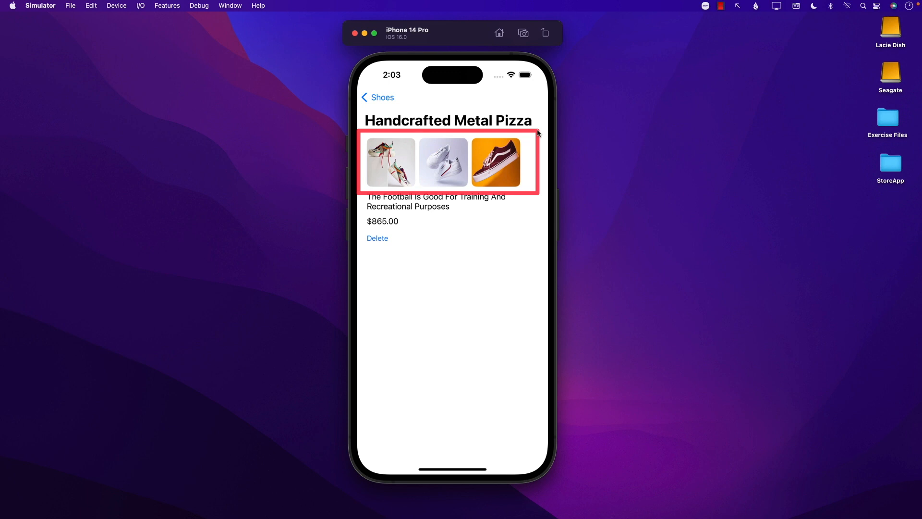
Look over the new-product form and its category picker, then cancel without saving
{"action": "left_click", "coordinate": [382, 99]}
{"action": "left_click", "coordinate": [532, 97]}
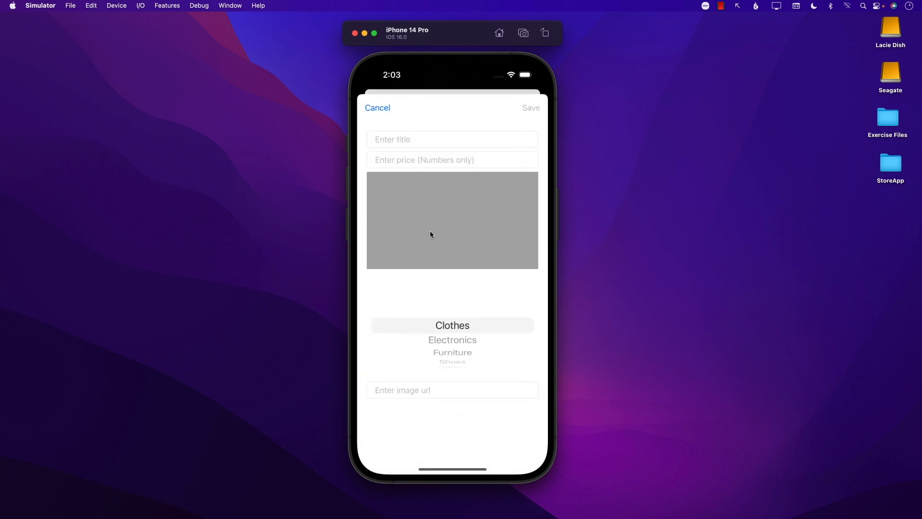
{"action": "left_click_drag", "start_coordinate": [363, 377], "coordinate": [546, 300]}
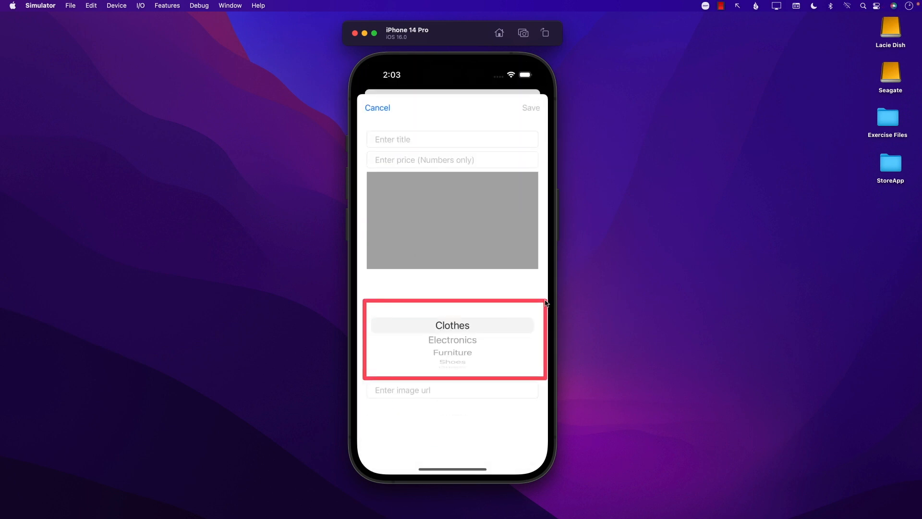
{"action": "key", "text": "Escape"}
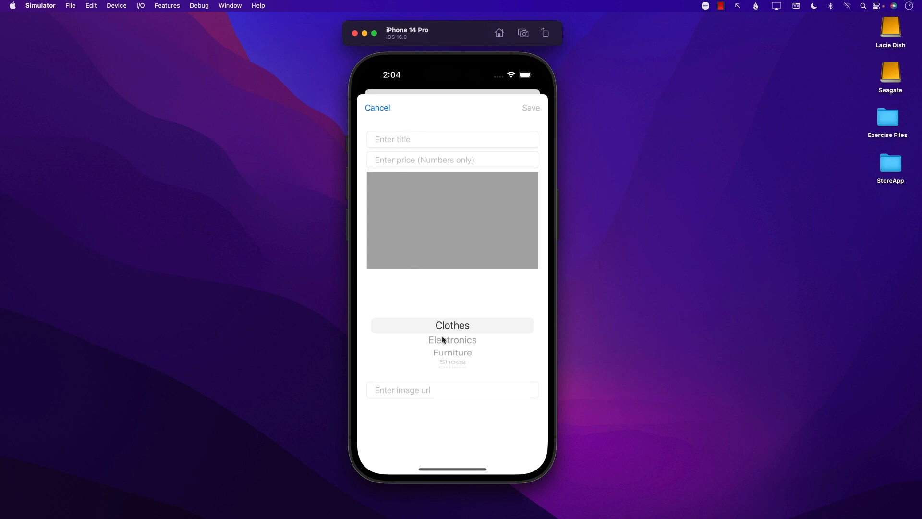
{"action": "left_click", "coordinate": [387, 113]}
Reopen the Handcrafted Metal Pizza page and return toward the Shoes list
{"action": "left_click", "coordinate": [475, 170]}
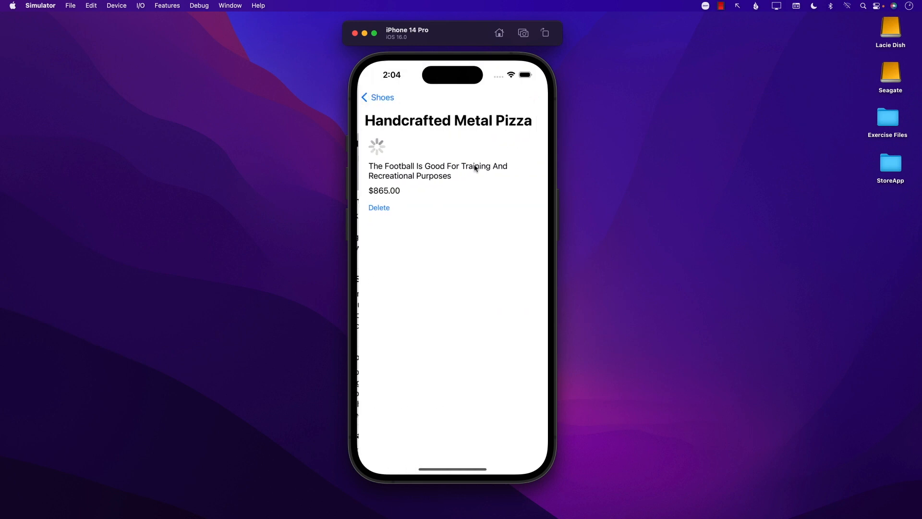
{"action": "left_click_drag", "start_coordinate": [372, 239], "coordinate": [346, 256]}
{"action": "key", "text": "Escape"}
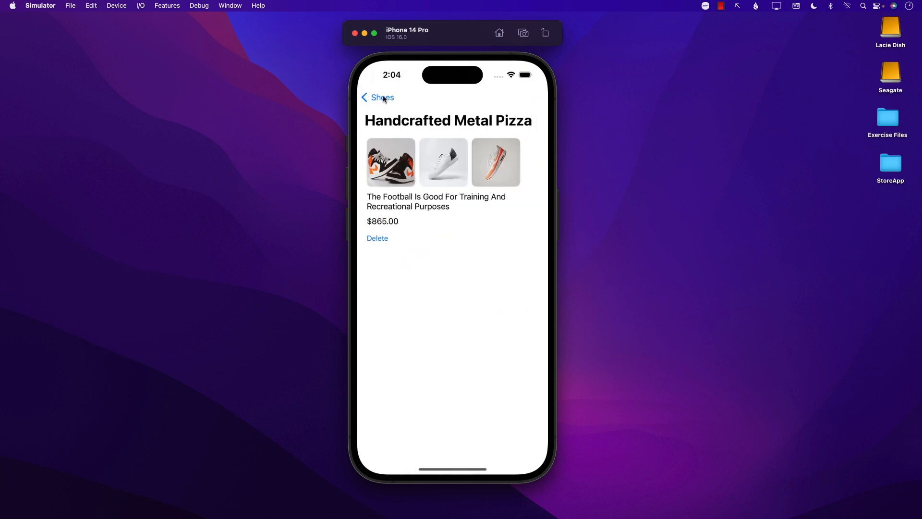